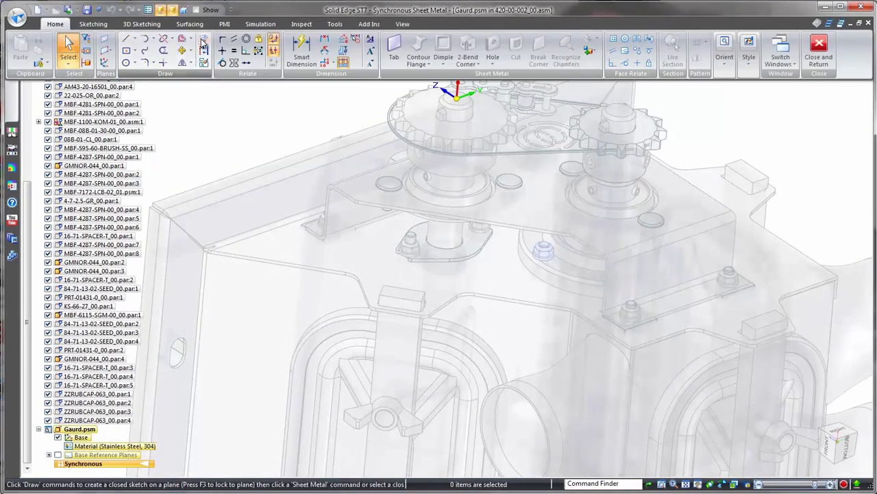
Step: Project the housing's outline edges onto the horizontal base plane to form a closed sketch profile above the sprockets
{"action": "left_click", "coordinate": [204, 42]}
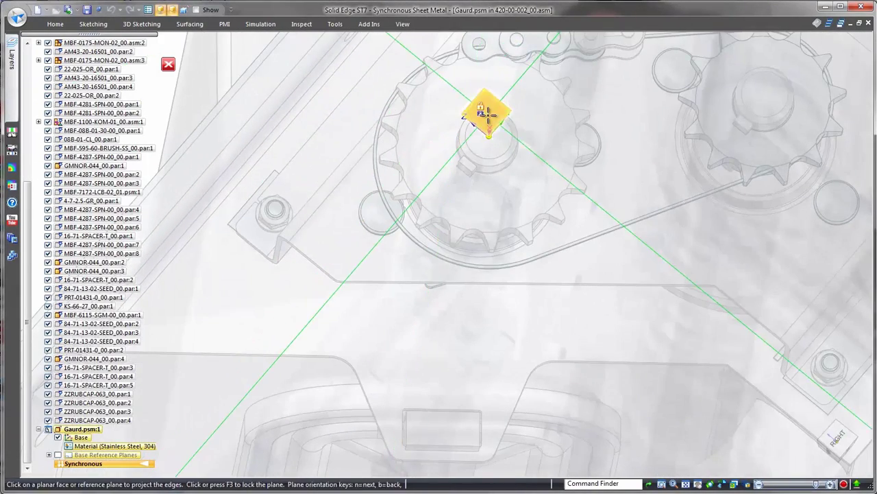
{"action": "left_click", "coordinate": [489, 115]}
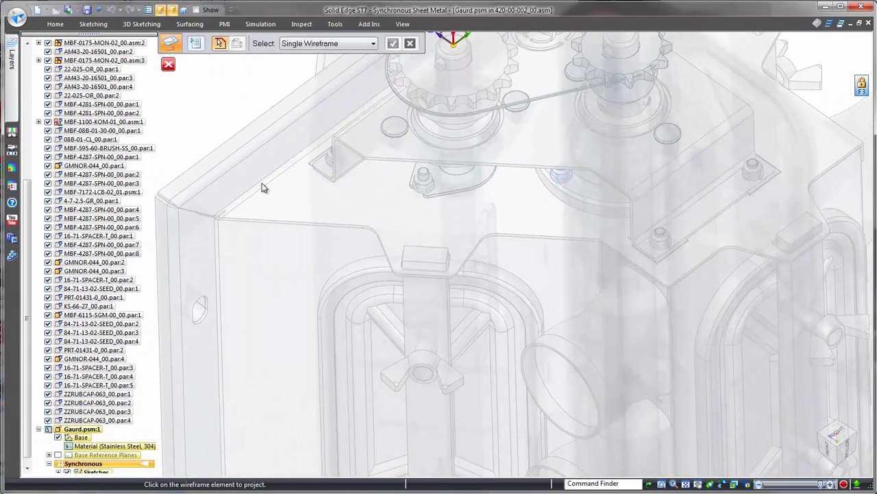
{"action": "left_click", "coordinate": [538, 235]}
{"action": "left_click", "coordinate": [623, 249]}
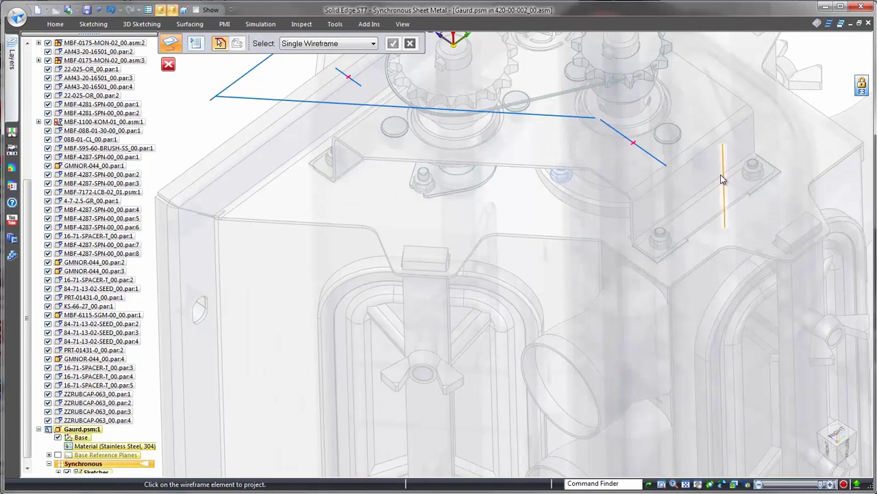
{"action": "left_click", "coordinate": [720, 180]}
{"action": "left_click", "coordinate": [838, 442]}
{"action": "right_click", "coordinate": [251, 146]}
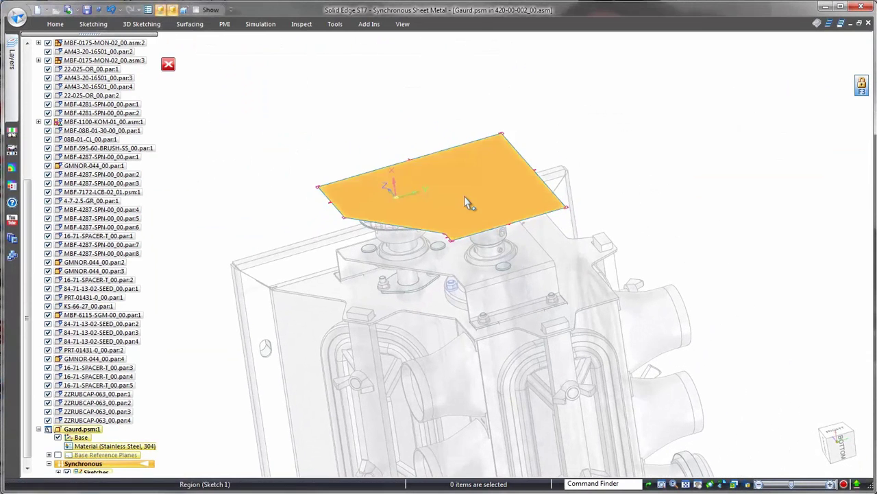
Step: Turn the projected sketch region into a 3 mm thick sheet metal tab
{"action": "left_click", "coordinate": [465, 180]}
{"action": "left_click", "coordinate": [465, 179]}
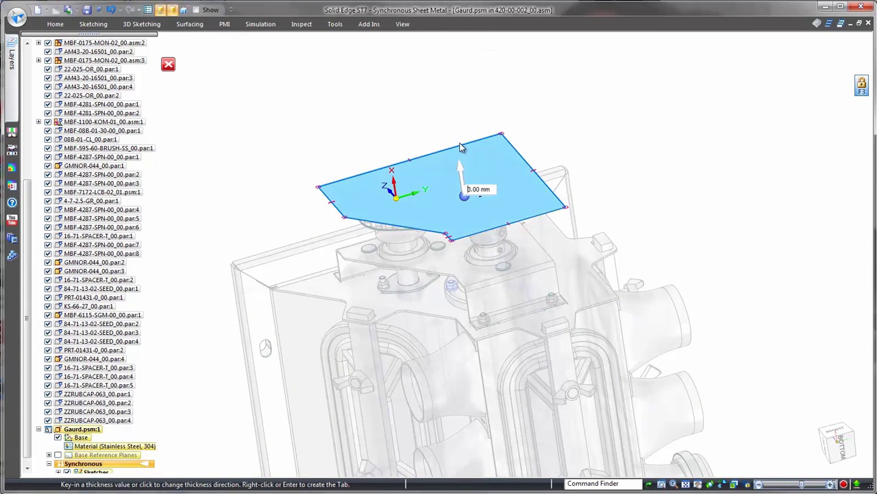
{"action": "key", "text": "Return"}
{"action": "scroll", "coordinate": [434, 133], "scroll_direction": "up", "scroll_amount": 3}
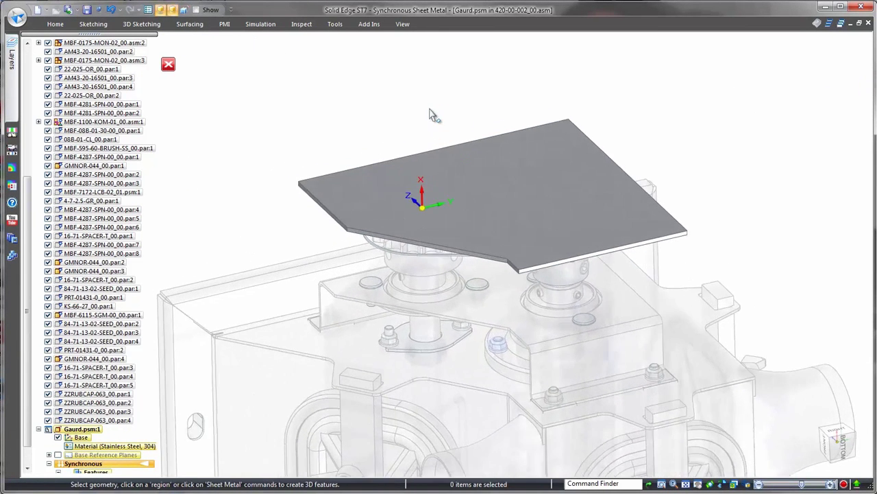
Step: Add 90° flanges to four outer edges of the tab, extending down to the keypoint at the housing's corner
{"action": "left_click", "coordinate": [613, 278]}
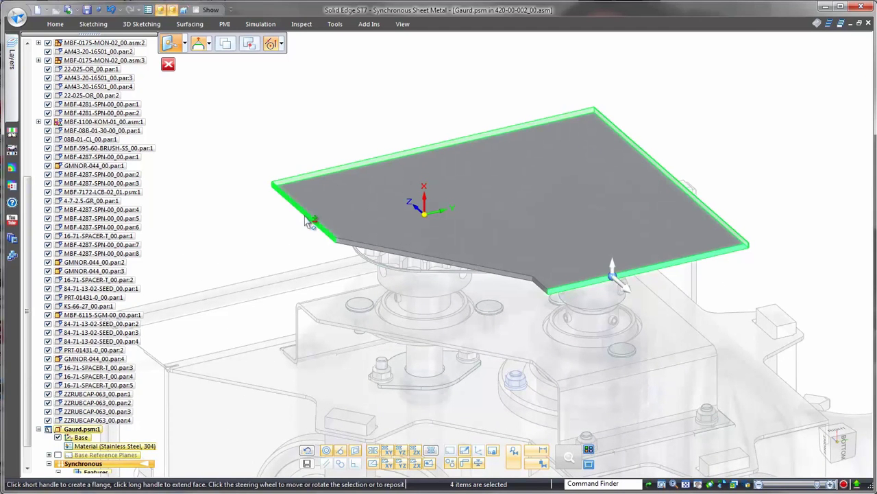
{"action": "left_click", "coordinate": [613, 268]}
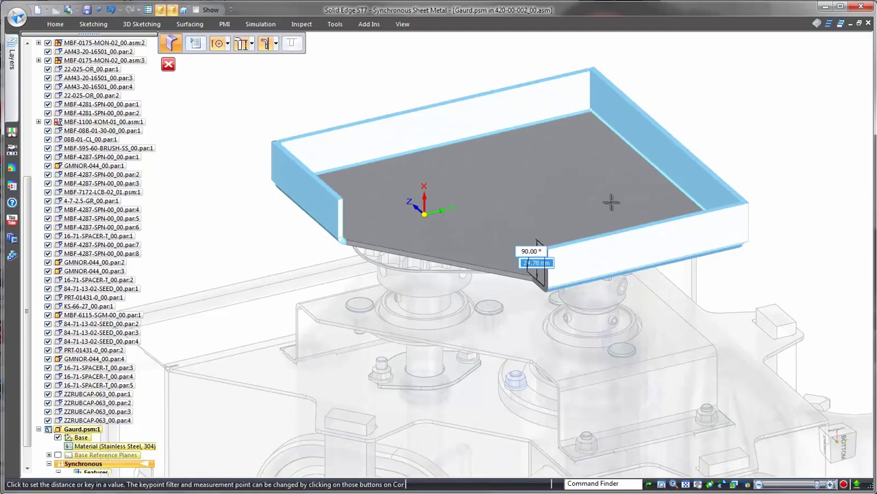
{"action": "left_click", "coordinate": [279, 74]}
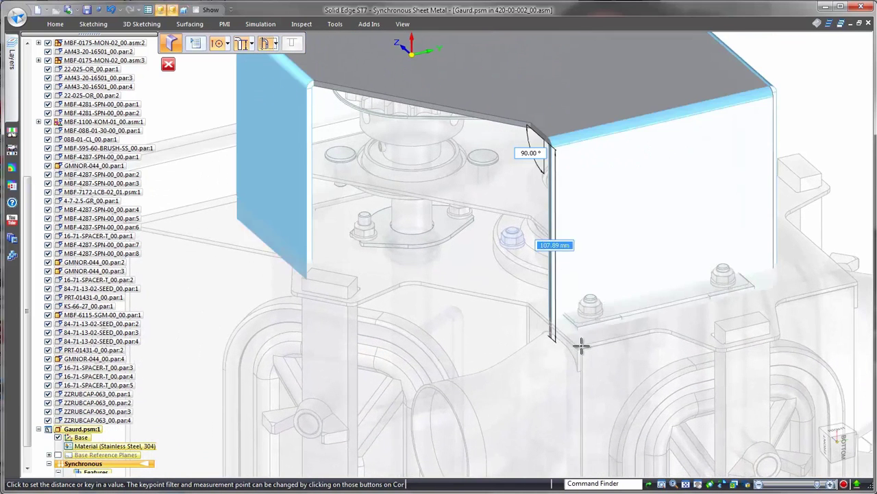
{"action": "left_click", "coordinate": [578, 344]}
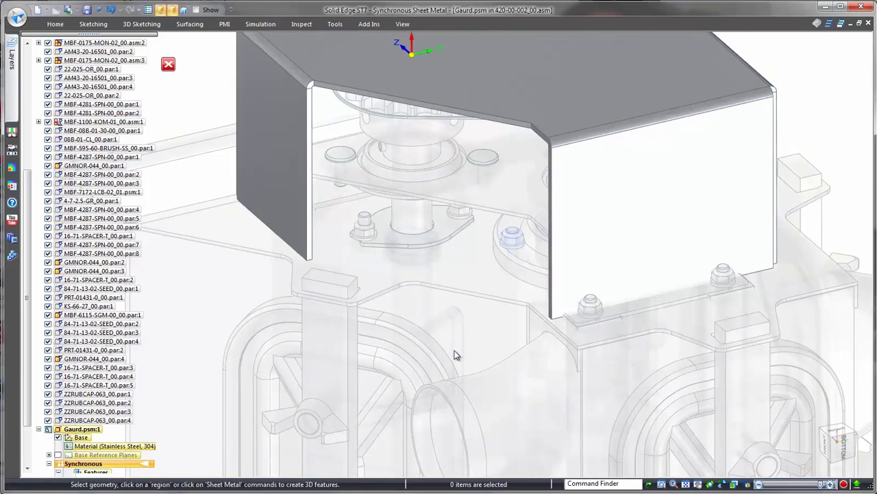
Step: Sketch a horizontal line about 59 mm long on the front flange, a little above its lower edge
{"action": "key", "text": "l"}
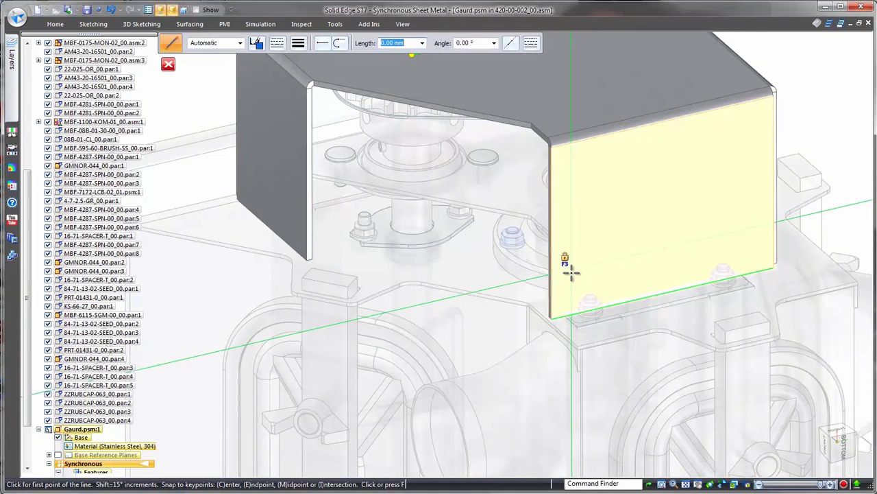
{"action": "key", "text": "F3"}
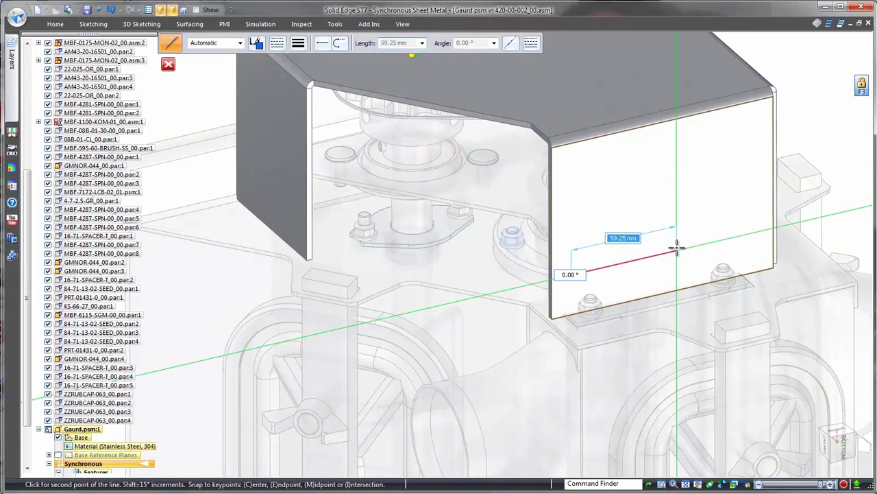
{"action": "left_click", "coordinate": [676, 251]}
{"action": "key", "text": "Escape"}
Step: Jog the front flange along the sketched line, offsetting it out to the keypoint at the housing's corner
{"action": "left_click", "coordinate": [59, 26]}
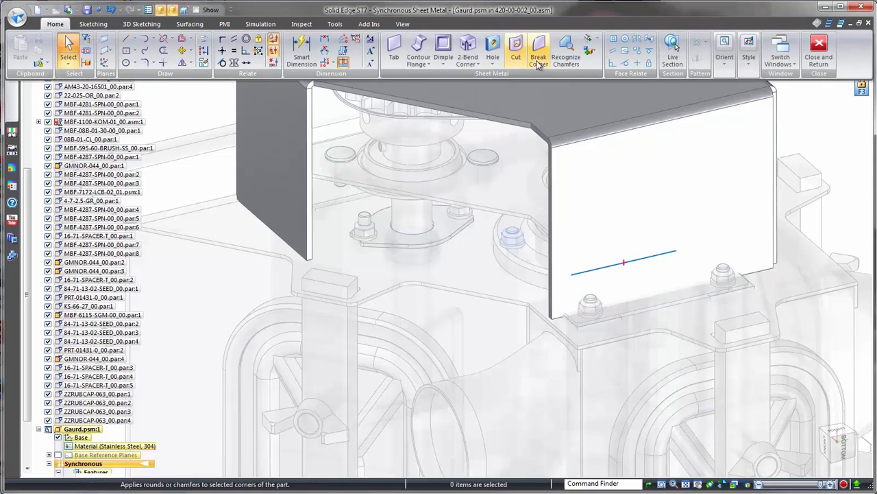
{"action": "left_click", "coordinate": [589, 47]}
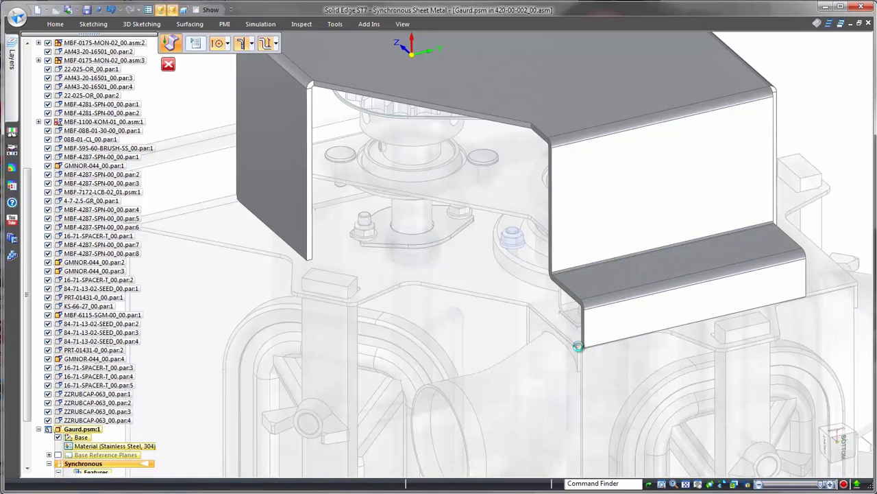
{"action": "left_click", "coordinate": [578, 346]}
Step: Add a partial 90° flange on the lower edge of the jogged wall, reaching over the door clamp's block
{"action": "middle_click_drag", "start_coordinate": [593, 390], "coordinate": [560, 317]}
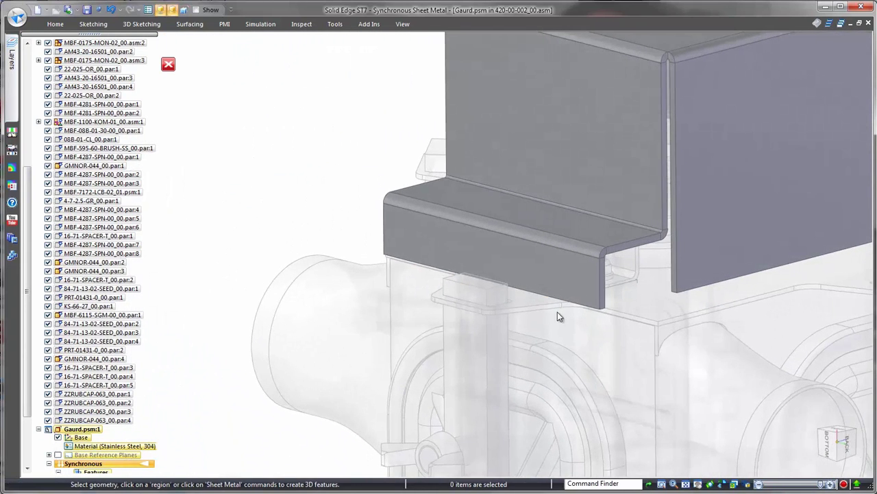
{"action": "left_click", "coordinate": [569, 302]}
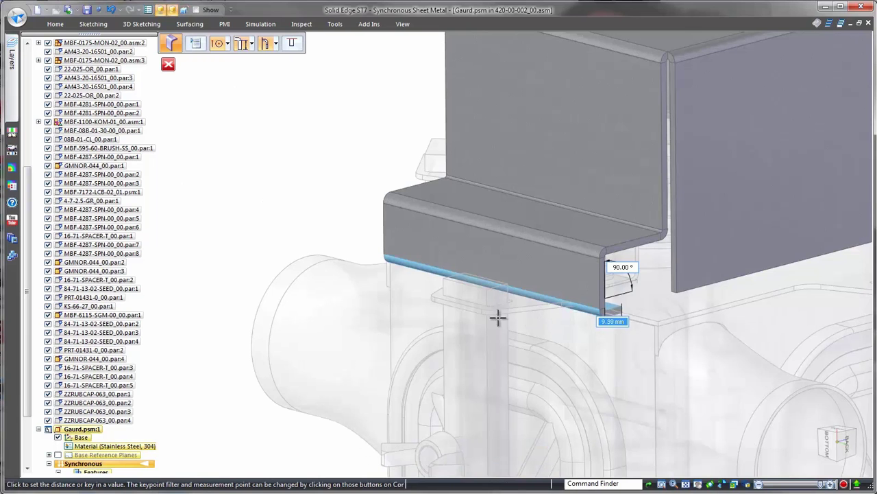
{"action": "left_click", "coordinate": [292, 43]}
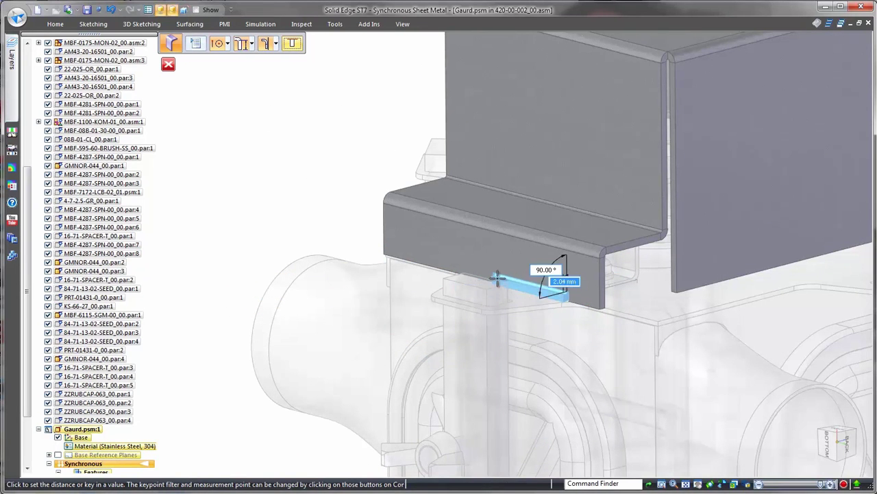
{"action": "left_click", "coordinate": [507, 283]}
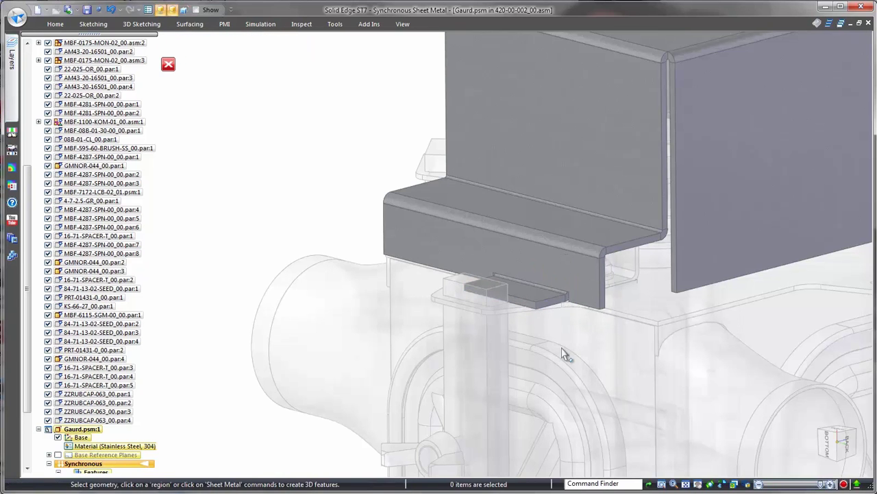
Step: Make the end faces of the small partial flange coplanar with the angled sides of the clamp plate beneath it
{"action": "left_click", "coordinate": [552, 306]}
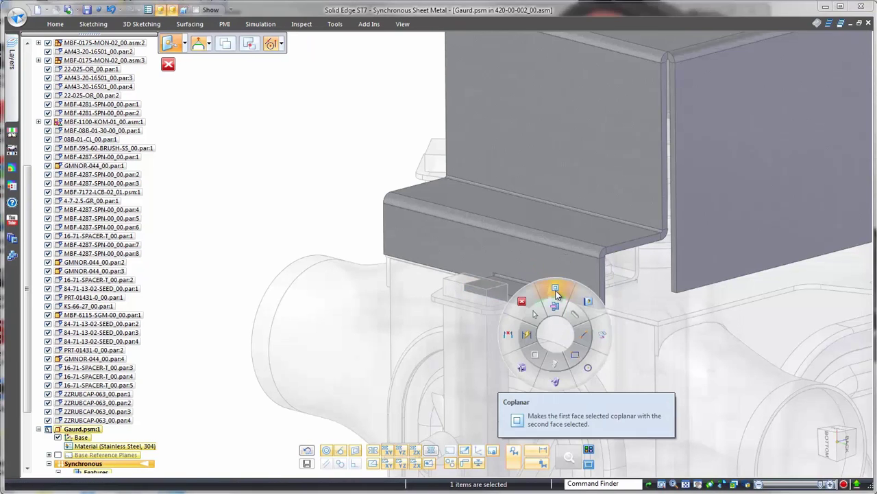
{"action": "left_click", "coordinate": [520, 311]}
{"action": "right_click", "coordinate": [289, 230]}
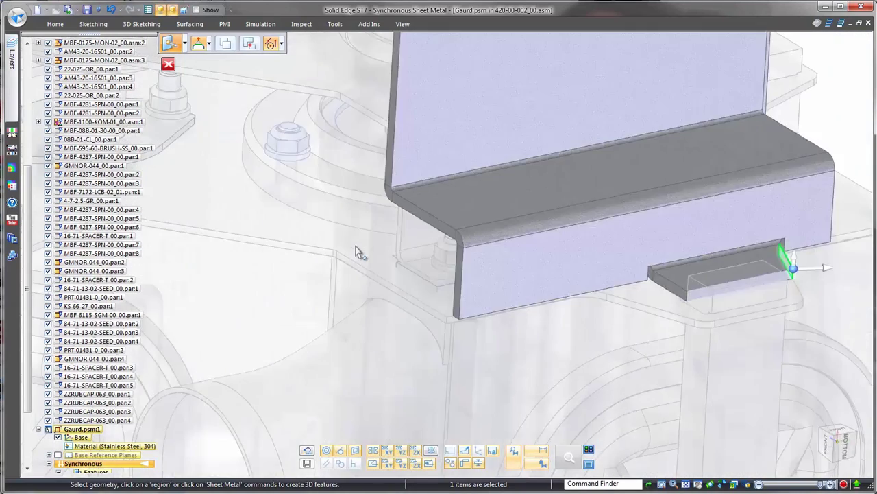
{"action": "middle_click_drag", "start_coordinate": [356, 252], "coordinate": [503, 275]}
{"action": "left_click", "coordinate": [623, 248]}
{"action": "right_click_drag", "start_coordinate": [551, 315], "coordinate": [554, 270]}
{"action": "left_click", "coordinate": [589, 270]}
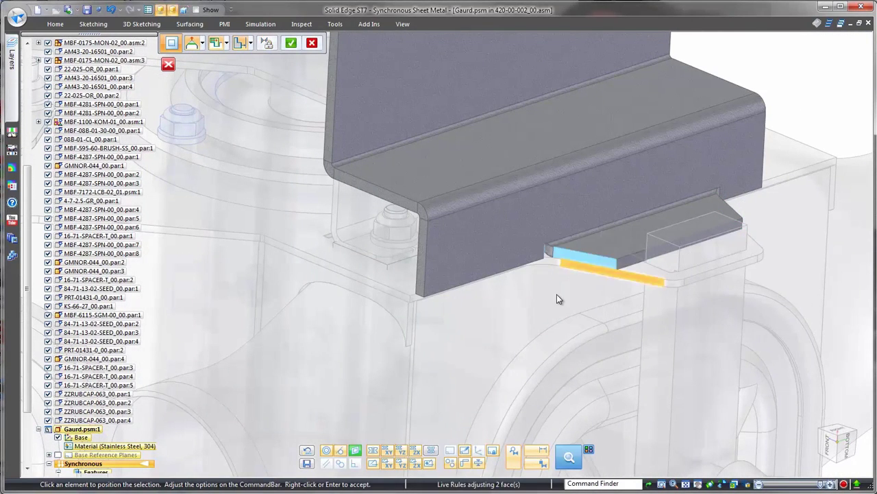
{"action": "right_click", "coordinate": [339, 339]}
{"action": "left_click", "coordinate": [338, 338]}
Step: Add a 90° flange on the vertical edge of the side wall beside the guard's open slanted side, changing the bend position option
{"action": "middle_click_drag", "start_coordinate": [338, 338], "coordinate": [435, 240]}
{"action": "left_click", "coordinate": [428, 241]}
{"action": "left_click", "coordinate": [430, 245]}
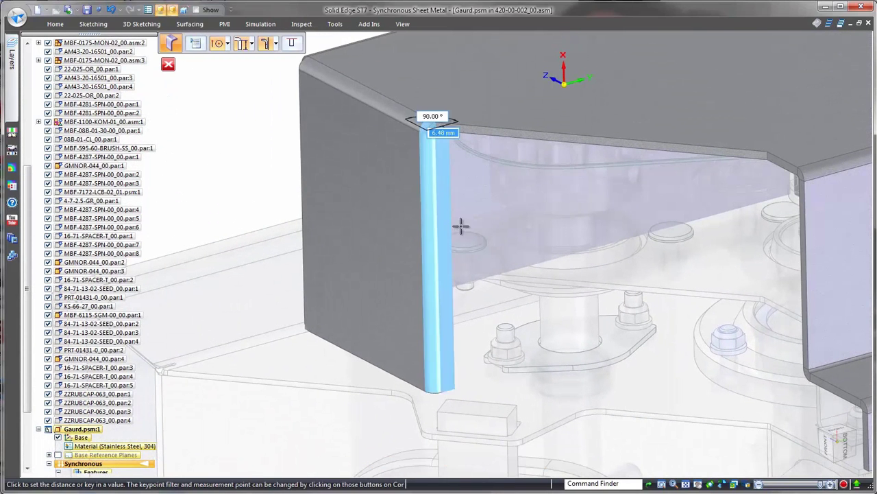
{"action": "left_click", "coordinate": [276, 43]}
{"action": "left_click", "coordinate": [302, 73]}
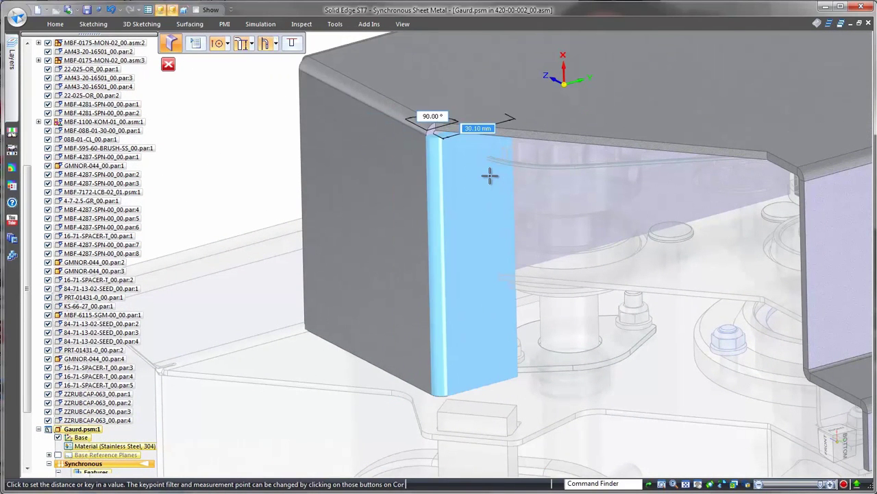
{"action": "left_click", "coordinate": [627, 220]}
Step: Make the new flange coplanar with the top plate's slanted edge and extend its free end to that edge's far vertex
{"action": "right_click", "coordinate": [541, 167]}
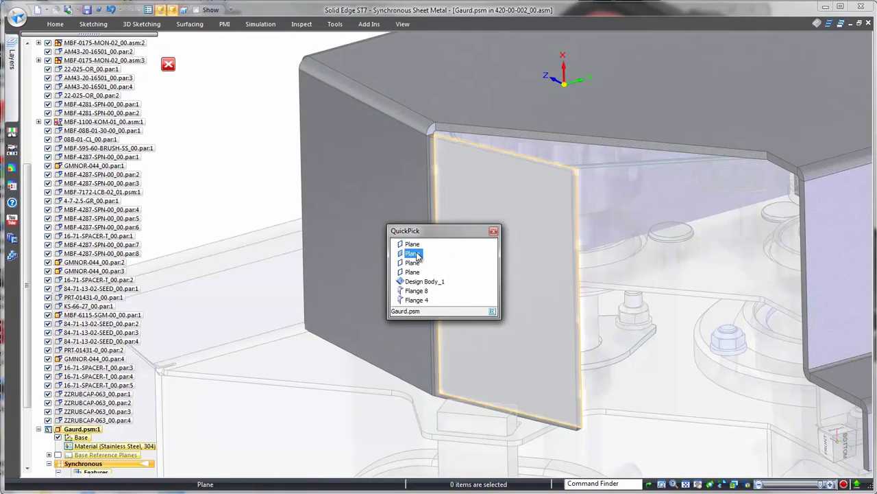
{"action": "left_click", "coordinate": [419, 253]}
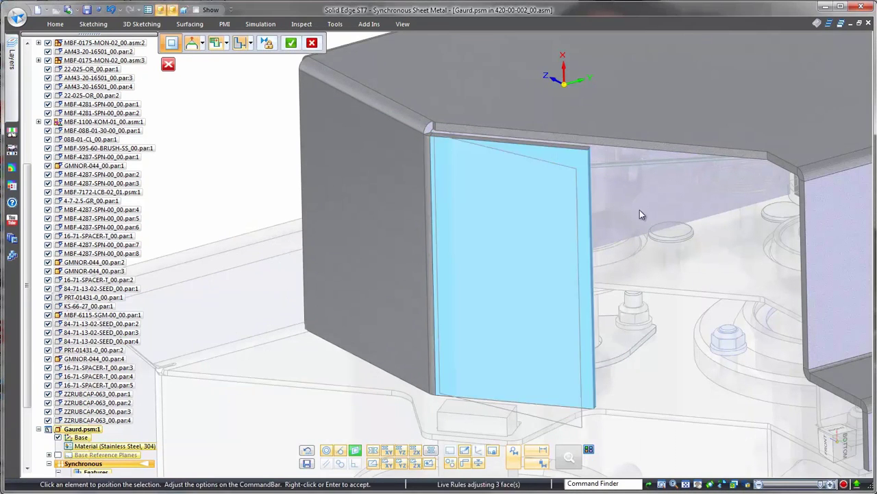
{"action": "right_click", "coordinate": [640, 209]}
{"action": "left_click", "coordinate": [582, 201]}
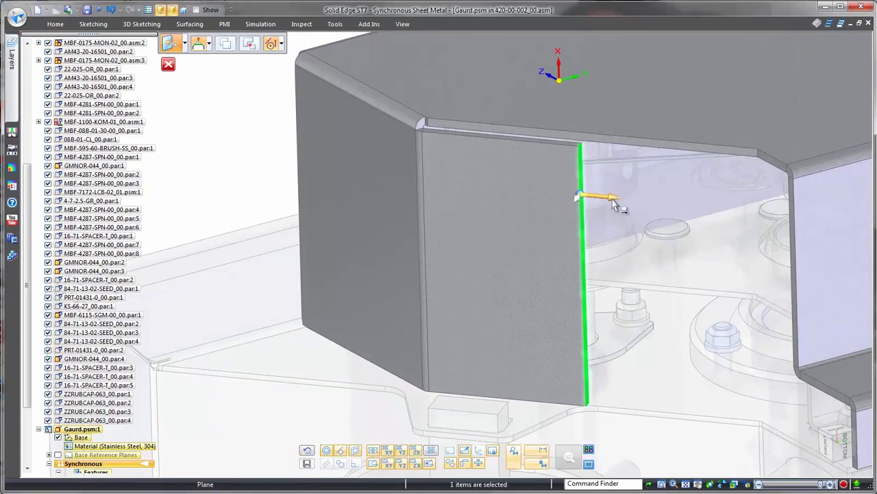
{"action": "left_click", "coordinate": [590, 200]}
{"action": "left_click", "coordinate": [759, 152]}
Step: Add a 90° flange about 8 mm long along the lower edge of the long side wall next to the jogged wall
{"action": "middle_click_drag", "start_coordinate": [760, 156], "coordinate": [467, 390]}
{"action": "scroll", "coordinate": [467, 391], "scroll_direction": "up", "scroll_amount": 4}
{"action": "left_click", "coordinate": [493, 376]}
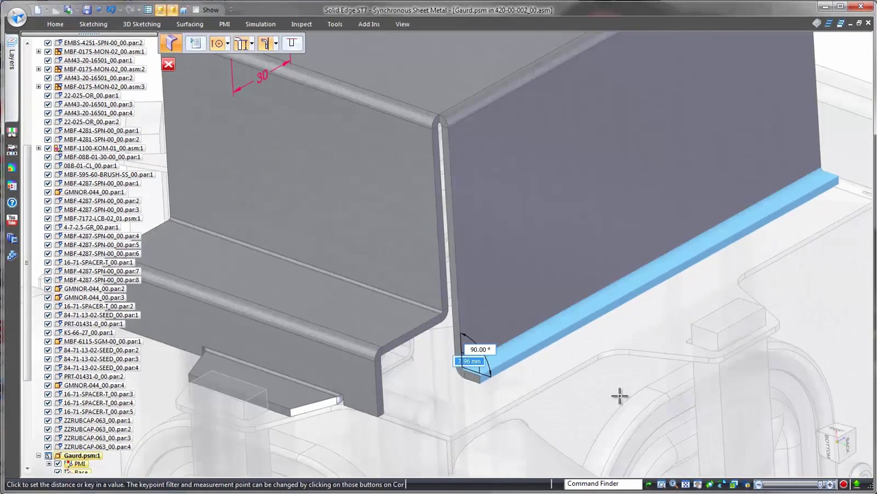
{"action": "left_click", "coordinate": [620, 396]}
Step: Dimension the width of the side wall's lower flange and set it to 15 mm
{"action": "right_click_drag", "start_coordinate": [579, 417], "coordinate": [554, 407]}
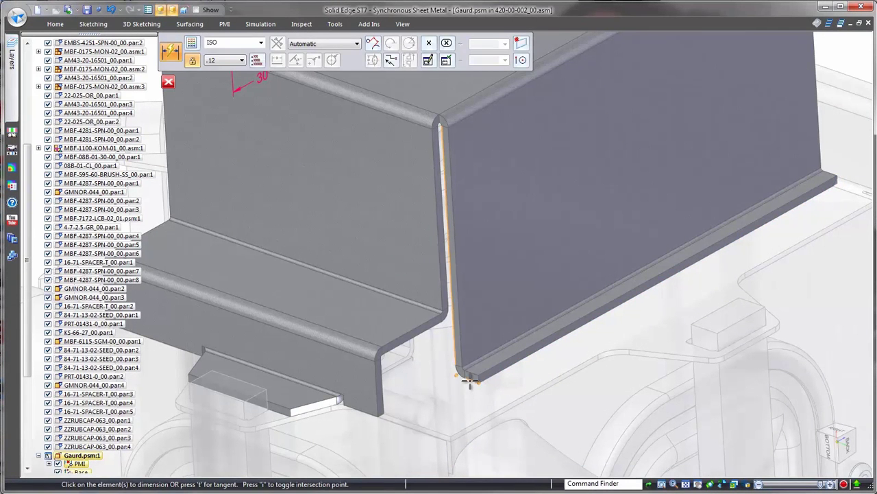
{"action": "left_click", "coordinate": [466, 396]}
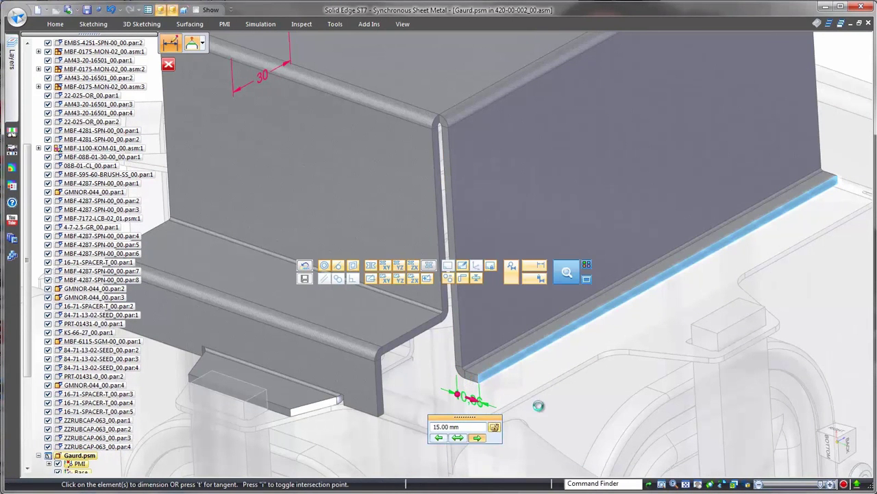
{"action": "key", "text": "Return"}
Step: Tilt the long side wall and its related faces with the steering wheel placed on the upper bend
{"action": "left_click", "coordinate": [499, 306]}
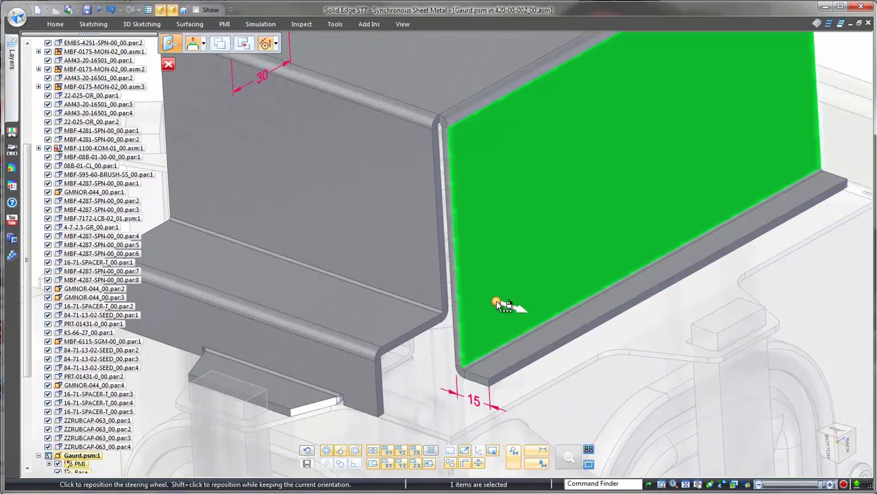
{"action": "middle_click_drag", "start_coordinate": [556, 272], "coordinate": [562, 349]}
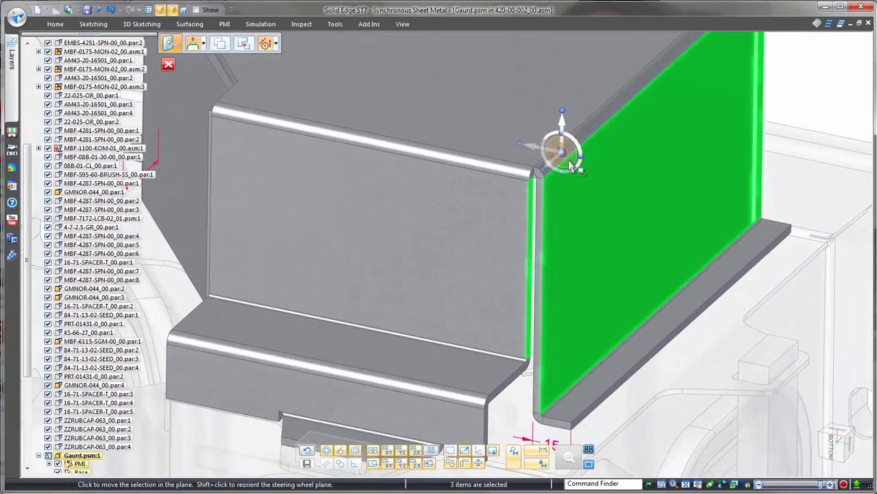
{"action": "left_click", "coordinate": [558, 146]}
{"action": "left_click_drag", "start_coordinate": [579, 147], "coordinate": [607, 134]}
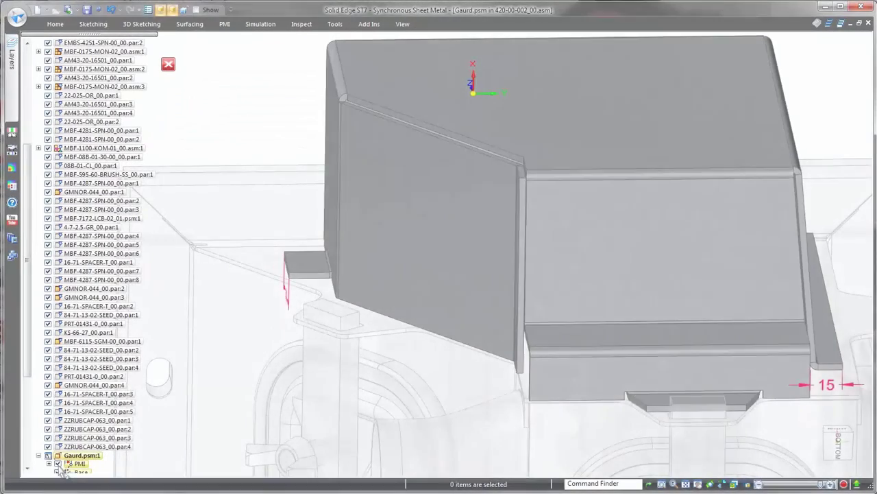
Step: Sketch a line about 93 mm long on the guard's top face, connecting the two sprocket shafts located in wireframe display
{"action": "middle_click_drag", "start_coordinate": [346, 400], "coordinate": [245, 171]}
{"action": "right_click", "coordinate": [245, 170]}
{"action": "left_click", "coordinate": [271, 171]}
{"action": "key", "text": "F3"}
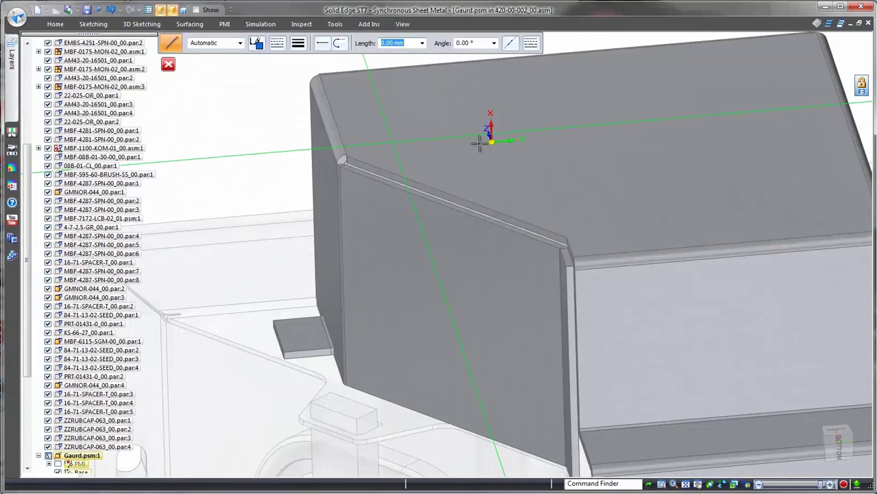
{"action": "left_click", "coordinate": [763, 484]}
{"action": "left_click", "coordinate": [335, 24]}
{"action": "scroll", "coordinate": [664, 102], "scroll_direction": "up", "scroll_amount": 3}
{"action": "scroll", "coordinate": [651, 117], "scroll_direction": "up", "scroll_amount": 2}
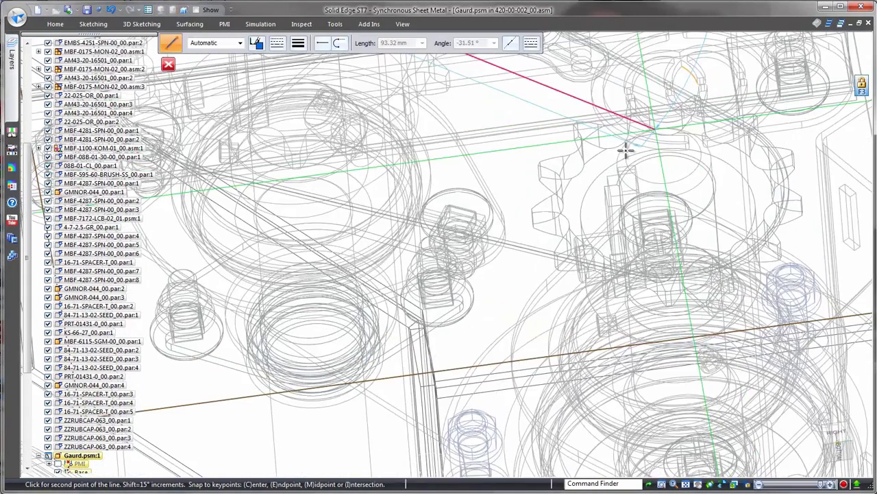
{"action": "left_click", "coordinate": [662, 144]}
{"action": "key", "text": "Escape"}
{"action": "left_click", "coordinate": [750, 483]}
{"action": "scroll", "coordinate": [439, 229], "scroll_direction": "down", "scroll_amount": 4}
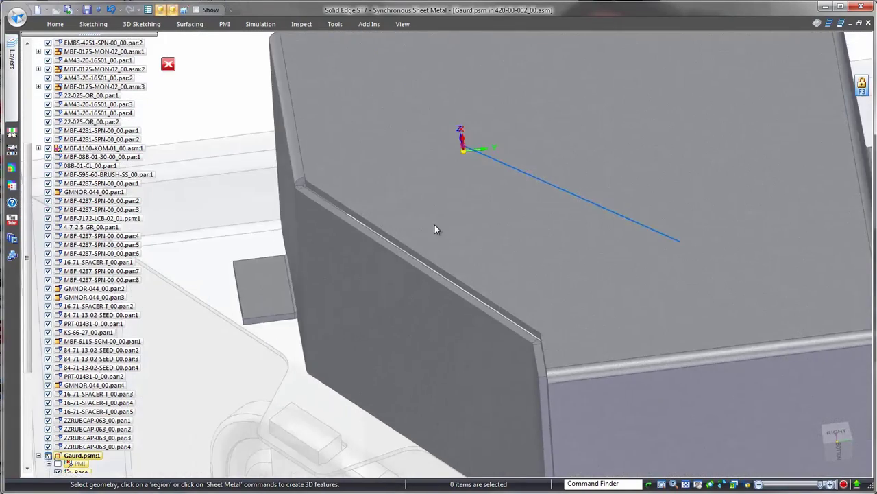
Step: Offset the line on the guard's top face symmetrically into a rounded slot outline and form that region into a dimple
{"action": "left_click", "coordinate": [54, 24]}
{"action": "left_click", "coordinate": [193, 39]}
{"action": "left_click", "coordinate": [226, 75]}
{"action": "left_click", "coordinate": [566, 219]}
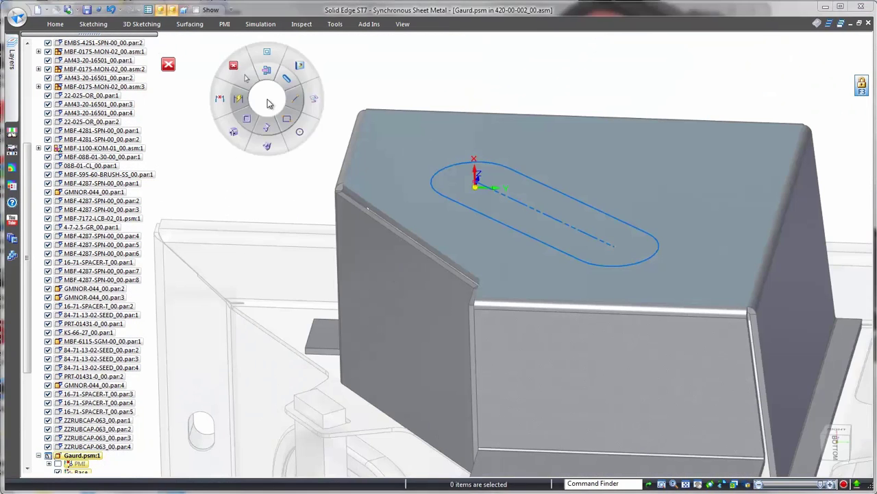
{"action": "left_click", "coordinate": [464, 190]}
{"action": "left_click", "coordinate": [460, 190]}
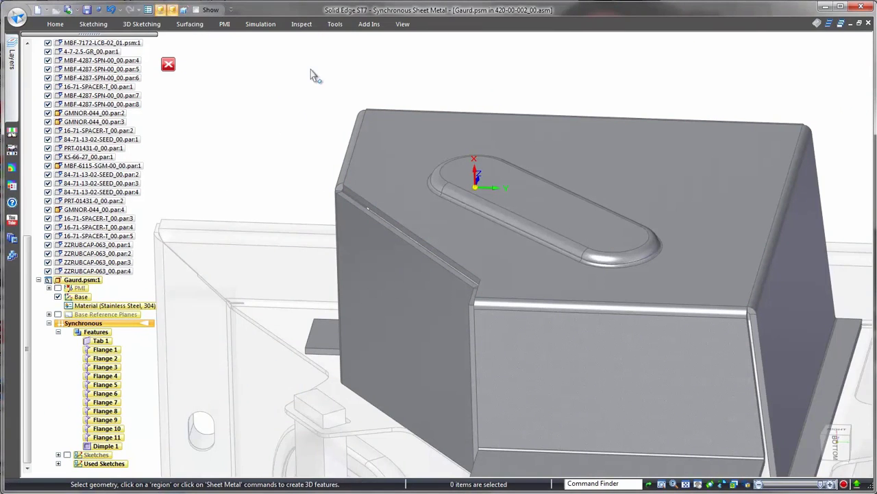
Step: Create the guard's flat pattern with its top face oriented upward
{"action": "left_click", "coordinate": [335, 24]}
{"action": "left_click", "coordinate": [82, 38]}
{"action": "left_click", "coordinate": [542, 139]}
{"action": "left_click", "coordinate": [540, 116]}
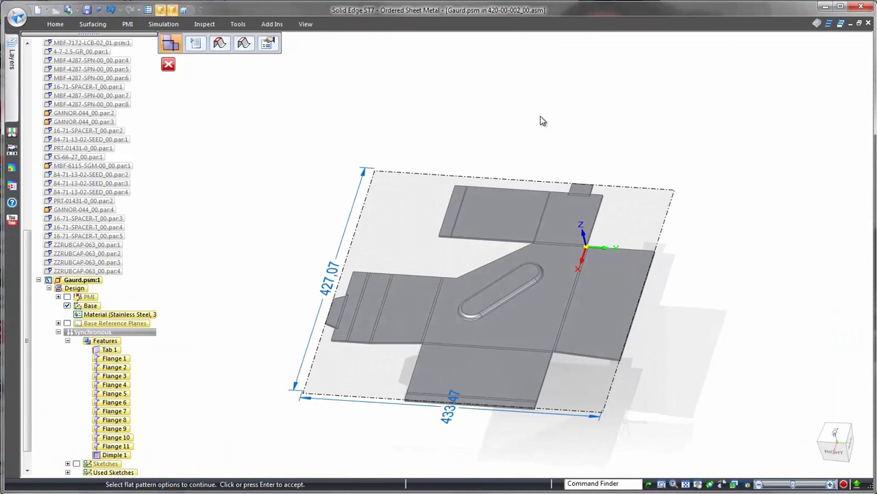
{"action": "key", "text": "Return"}
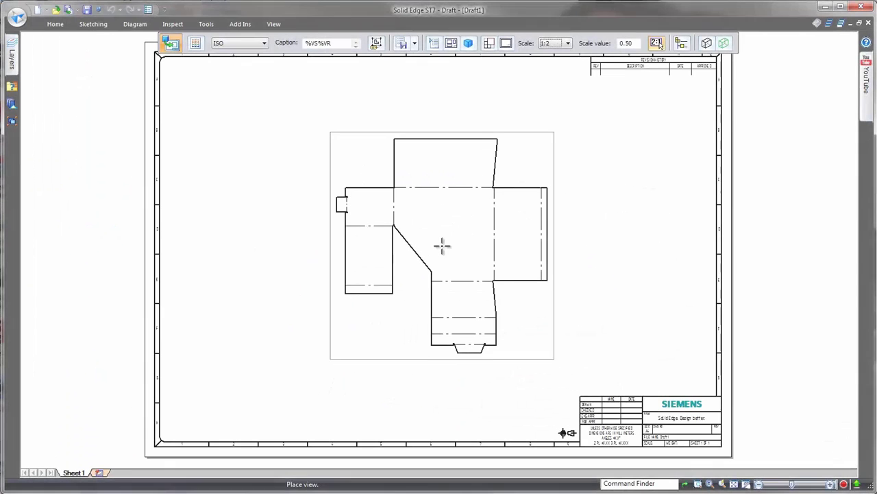
Step: Place the guard's flat pattern view at 1:2 scale on the draft sheet and add horizontal coordinate dimensions below it
{"action": "left_click", "coordinate": [441, 245]}
{"action": "left_click", "coordinate": [414, 64]}
{"action": "left_click", "coordinate": [457, 86]}
{"action": "scroll", "coordinate": [406, 318], "scroll_direction": "up", "scroll_amount": 3}
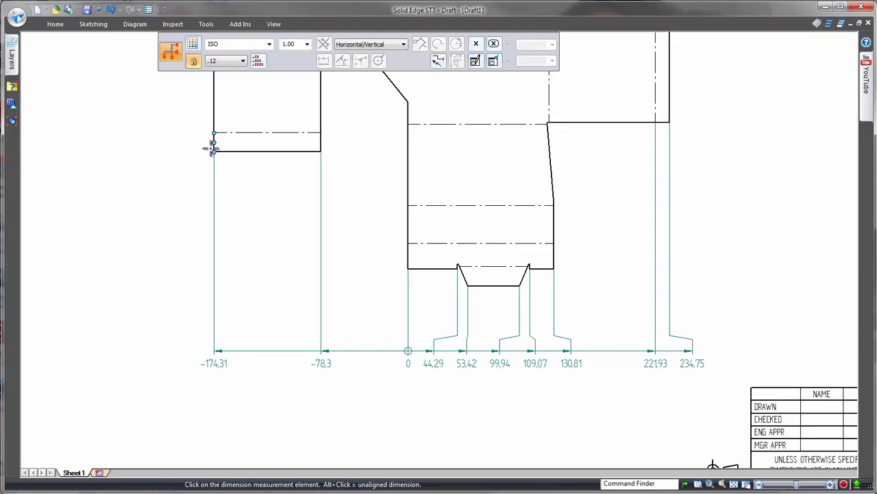
{"action": "key", "text": "Escape"}
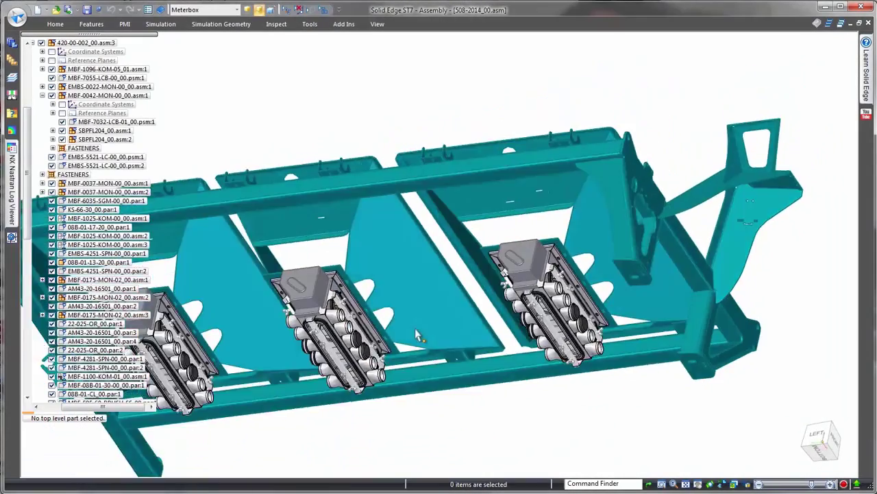
Step: Show the top assembly in isometric view and apply the Hopper display configuration
{"action": "key", "text": "ctrl+i"}
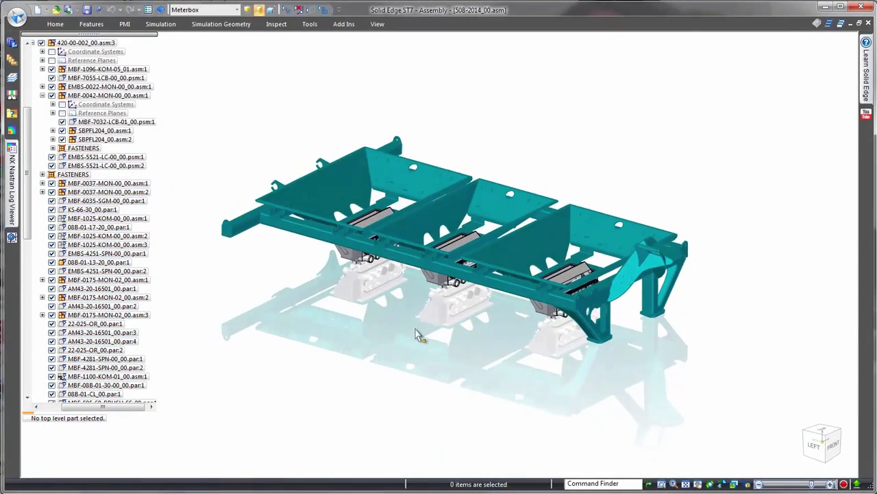
{"action": "left_click", "coordinate": [248, 9]}
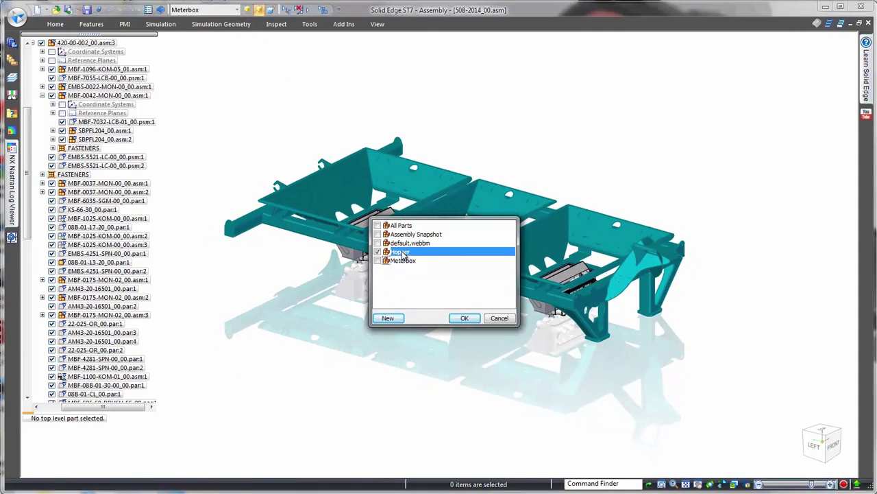
{"action": "left_click", "coordinate": [464, 319]}
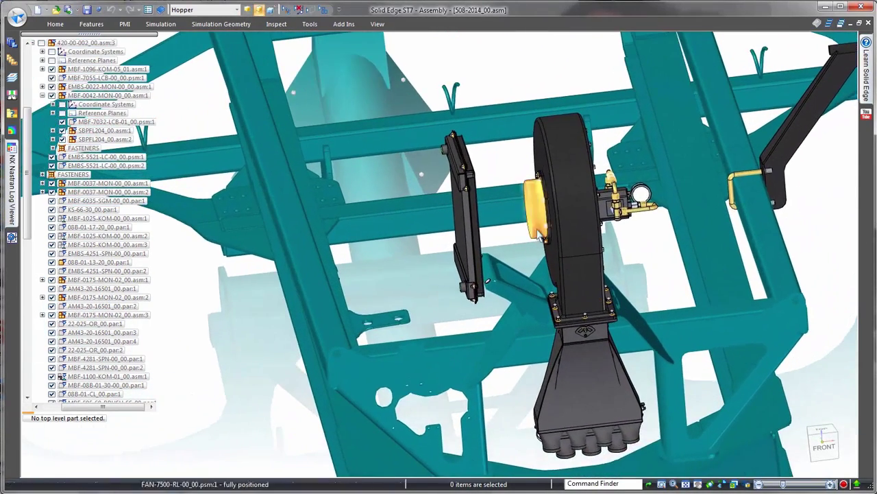
Step: Open the fan subassembly FAN-1006-KOM-00_00.asm in place, and open its Fan Blower Duct.psm part for editing
{"action": "right_click", "coordinate": [544, 235]}
{"action": "left_click", "coordinate": [478, 268]}
{"action": "left_click", "coordinate": [621, 282]}
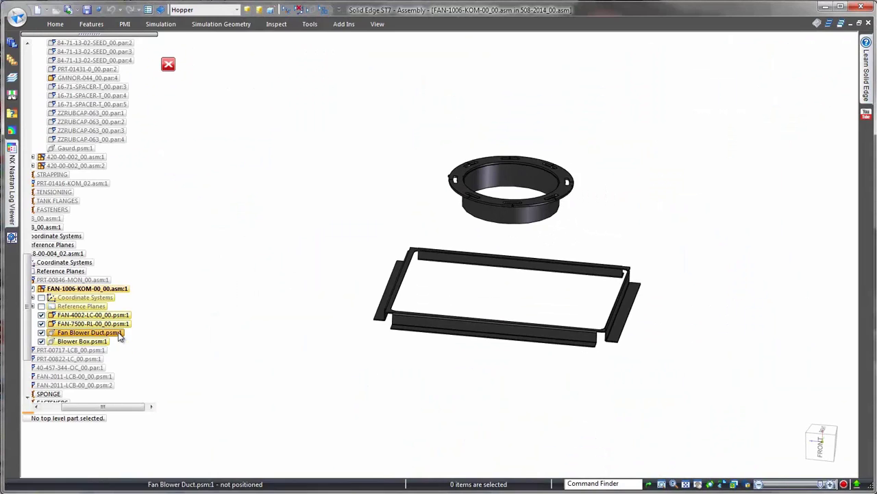
{"action": "left_click", "coordinate": [118, 332]}
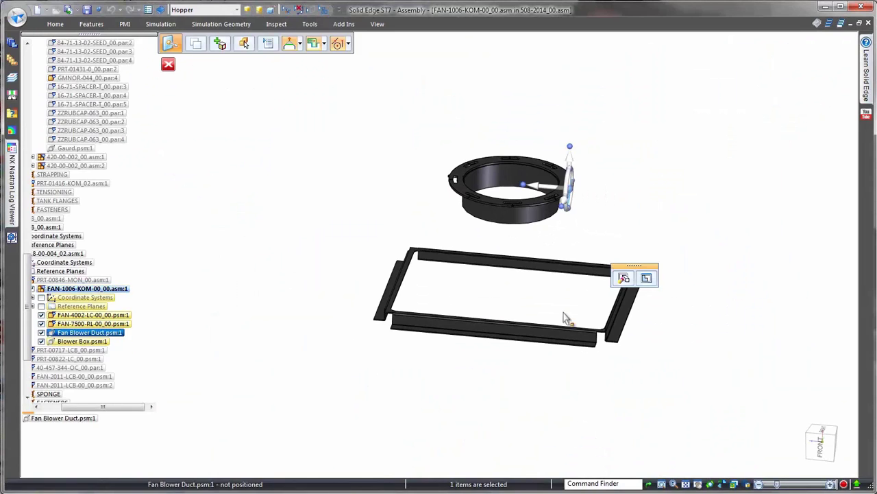
{"action": "left_click", "coordinate": [654, 286]}
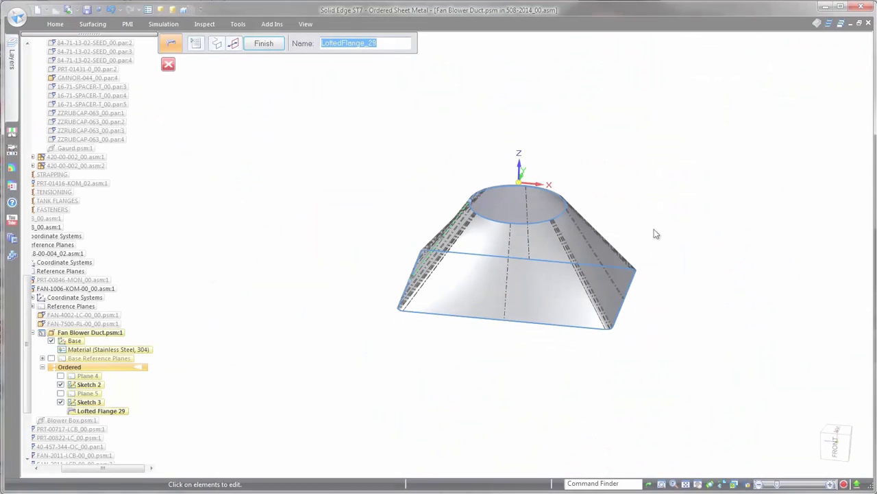
Step: Complete the duct's lofted flange between the circular and rectangular sketches and create its flat pattern
{"action": "left_click", "coordinate": [217, 43]}
{"action": "right_click", "coordinate": [333, 108]}
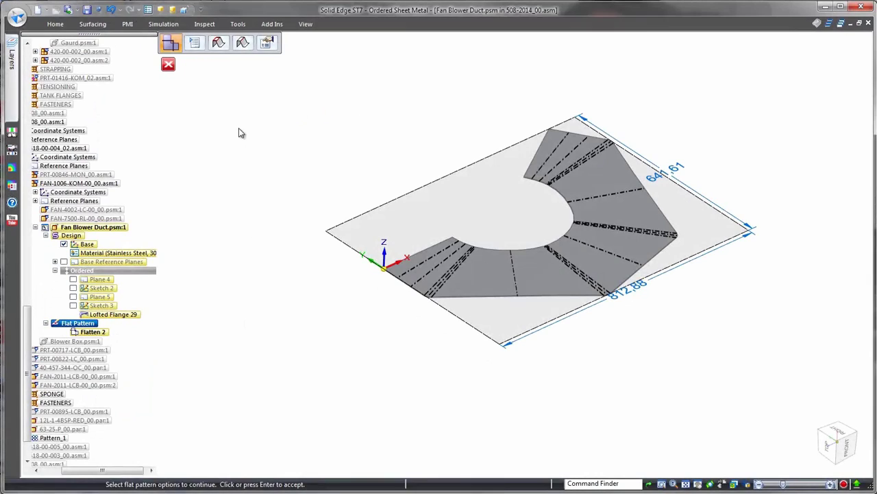
{"action": "right_click", "coordinate": [239, 132]}
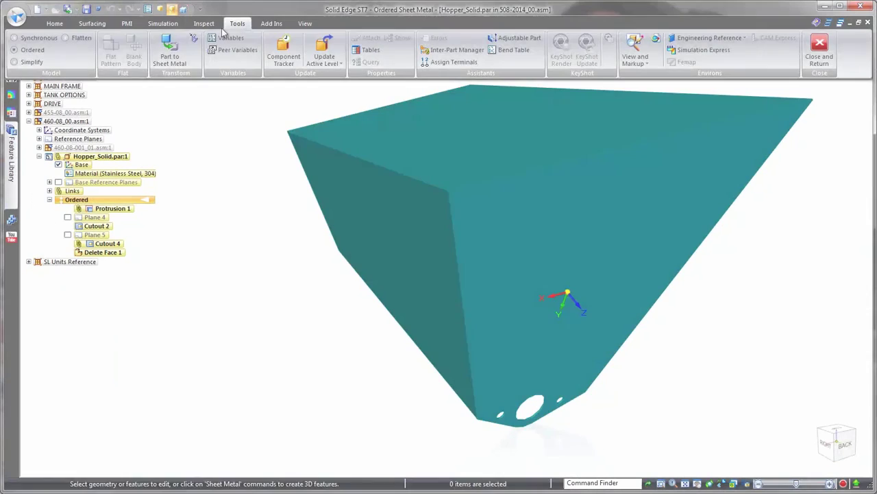
Step: Convert the hopper body to 3 mm thick sheet metal with the default options, using a side wall as base face and its adjoining edges as bends
{"action": "left_click", "coordinate": [169, 51]}
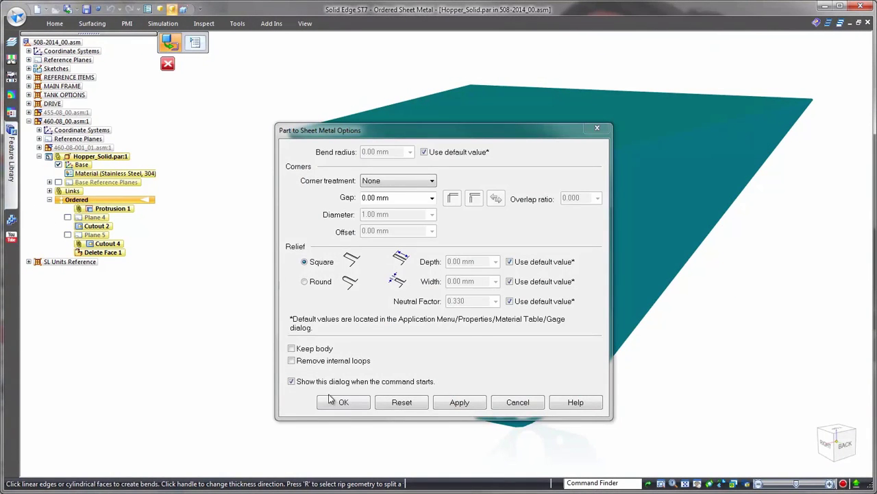
{"action": "left_click", "coordinate": [345, 402]}
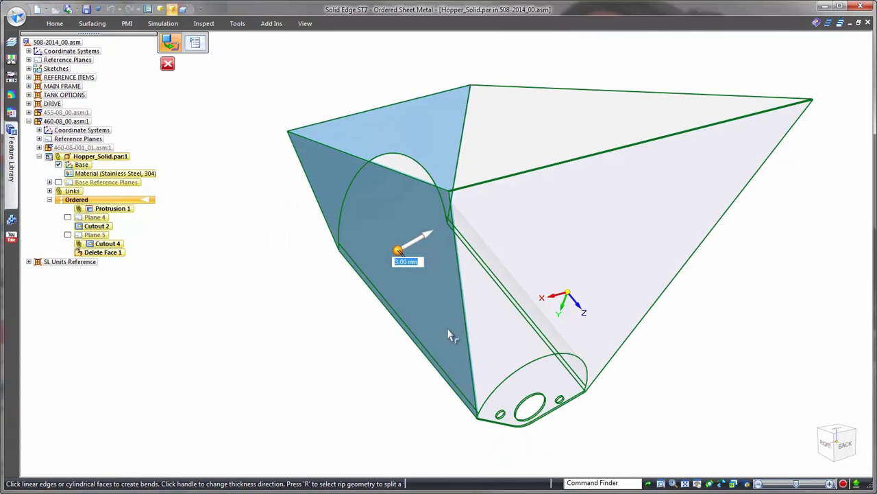
{"action": "left_click", "coordinate": [466, 322]}
{"action": "left_click", "coordinate": [659, 298]}
{"action": "right_click", "coordinate": [727, 278]}
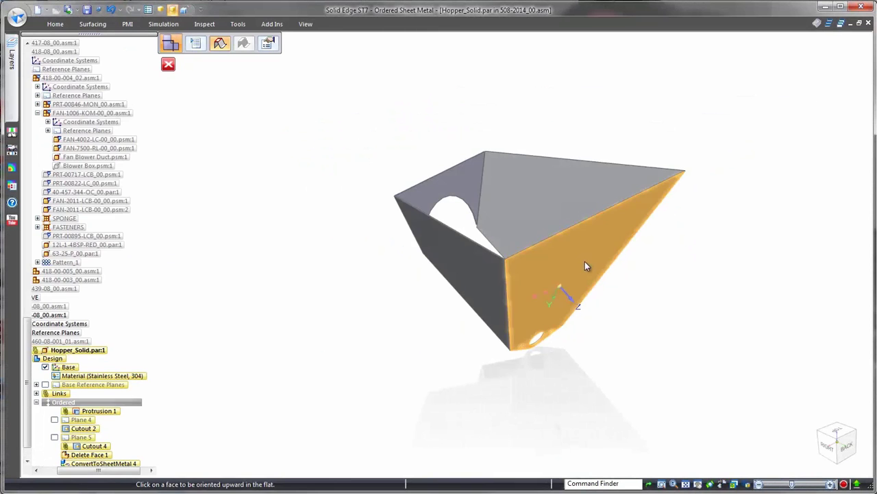
Step: Flatten the hopper with the wall containing the small holes facing upward, and save the flat as DXF, checking the bend data and font mapping options
{"action": "left_click", "coordinate": [577, 229]}
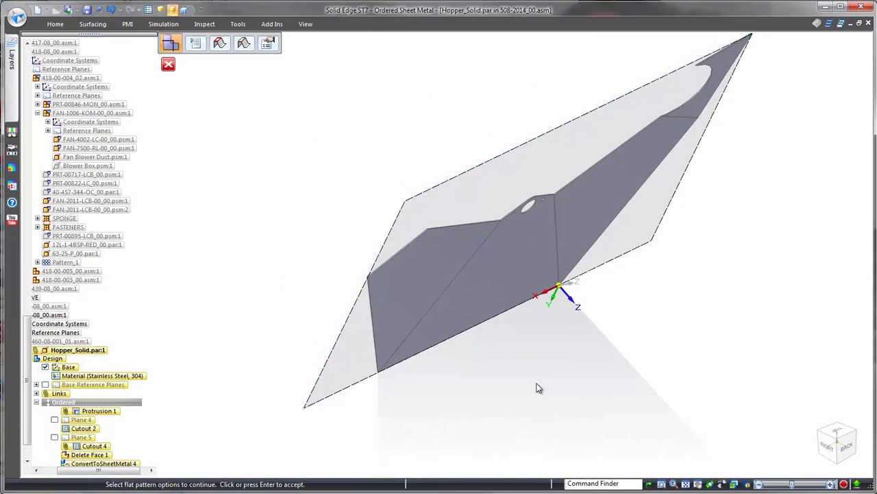
{"action": "left_click", "coordinate": [538, 388]}
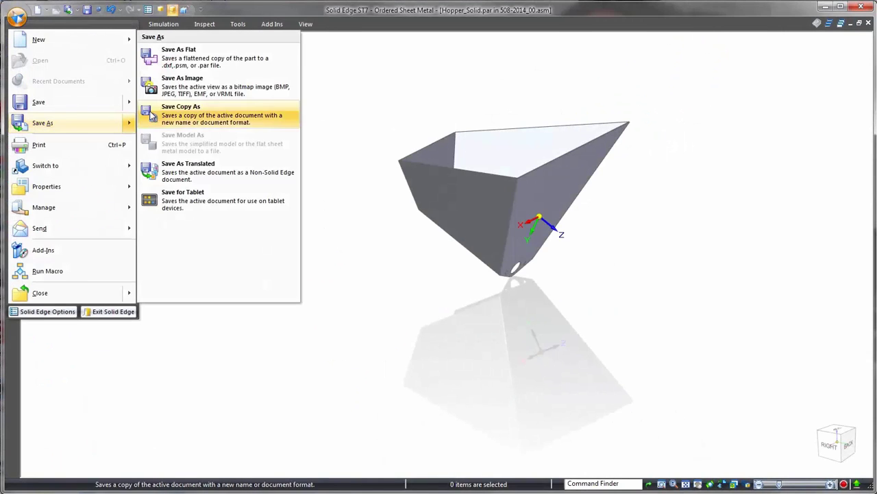
{"action": "left_click", "coordinate": [199, 50]}
{"action": "left_click", "coordinate": [506, 373]}
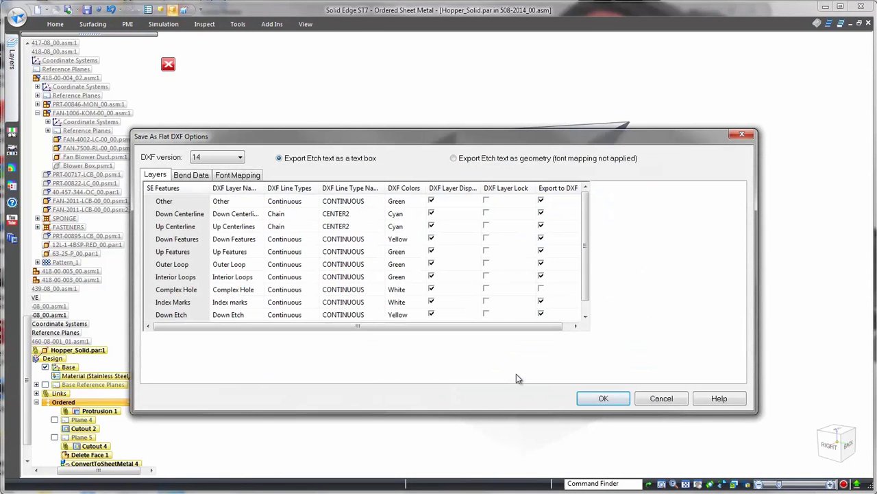
{"action": "left_click", "coordinate": [190, 175]}
{"action": "left_click", "coordinate": [233, 174]}
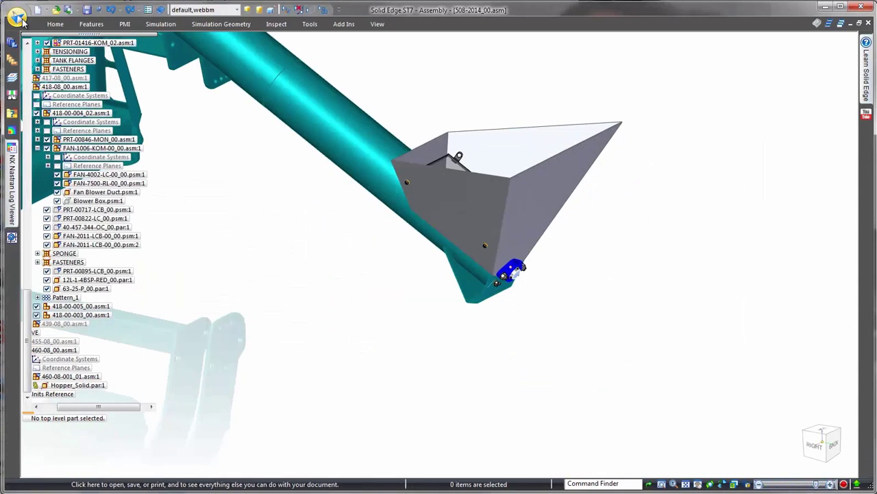
Step: Open the exported Hopper_Solid flat file from the Documents library using the ISO Draft.dft template
{"action": "left_click", "coordinate": [17, 15]}
{"action": "left_click", "coordinate": [39, 58]}
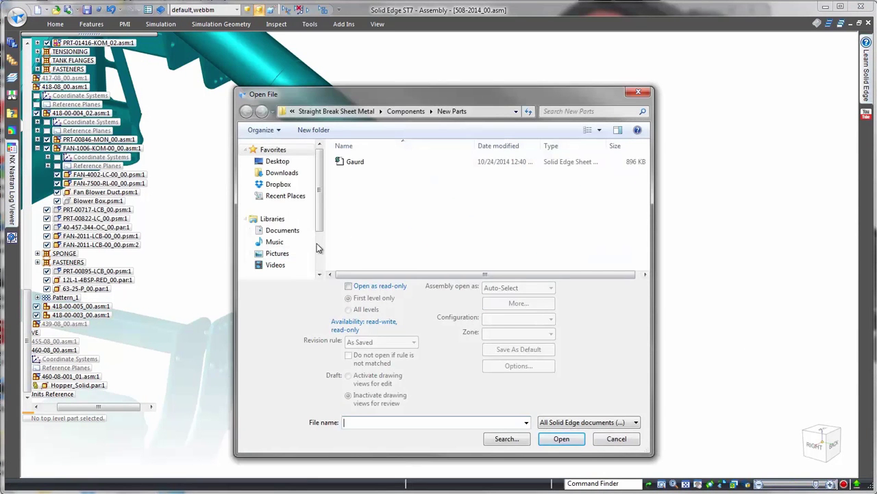
{"action": "left_click", "coordinate": [281, 229]}
{"action": "left_click", "coordinate": [588, 422]}
{"action": "left_click", "coordinate": [603, 239]}
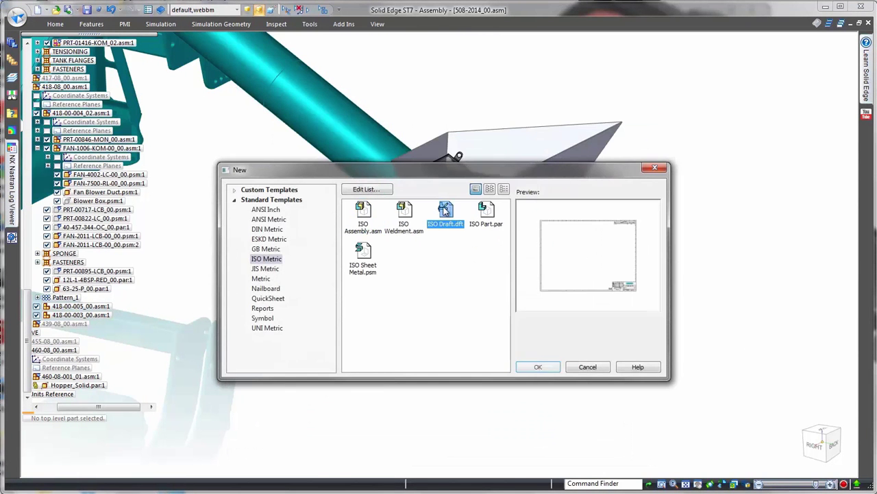
{"action": "left_click", "coordinate": [537, 368]}
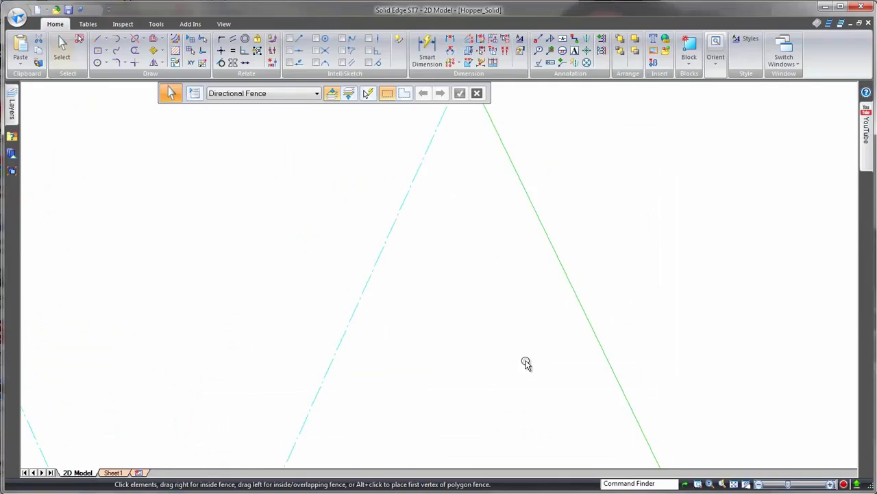